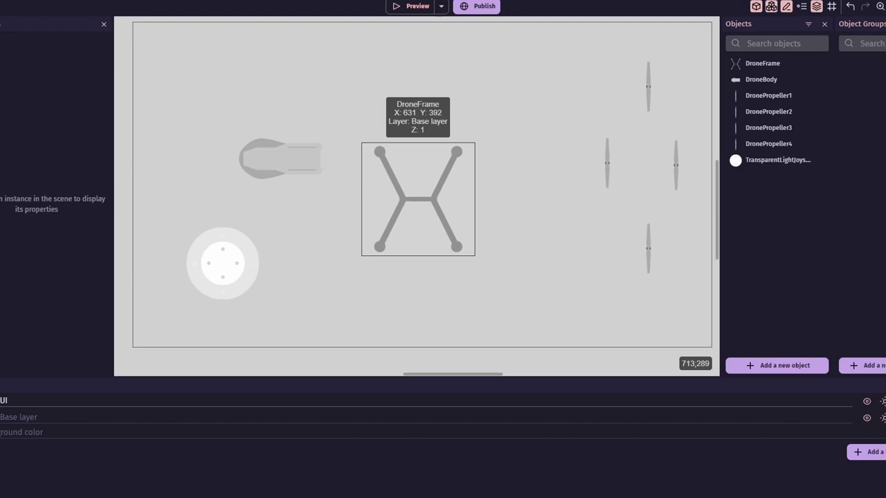
# Move DroneBody up and left, and bring DroneFrame up beside it
pyautogui.moveTo(222, 263); pyautogui.dragTo(198, 287)
pyautogui.click(207, 228)
pyautogui.click(222, 110)
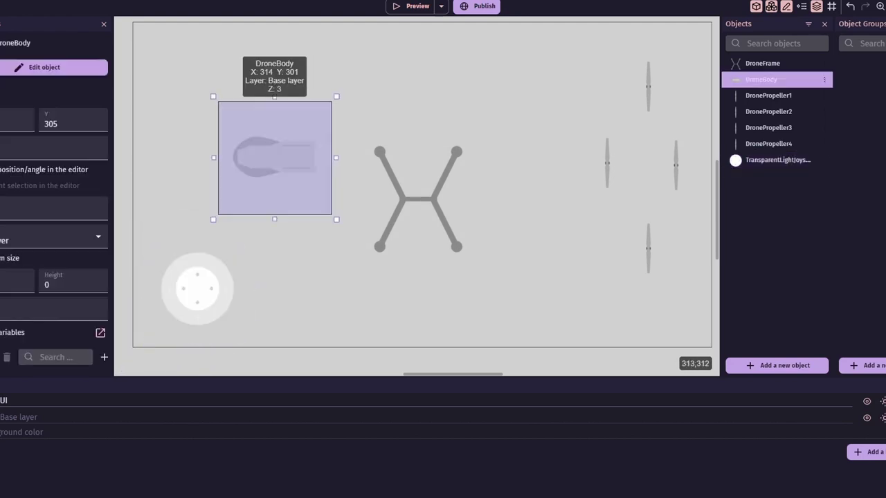
pyautogui.moveTo(217, 109); pyautogui.dragTo(147, 76)
pyautogui.moveTo(379, 246); pyautogui.dragTo(346, 189)
# Shift all four propellers left toward the frame, then preview and steer the flying drone
pyautogui.moveTo(547, 26); pyautogui.dragTo(695, 278)
pyautogui.moveTo(625, 225); pyautogui.dragTo(493, 226)
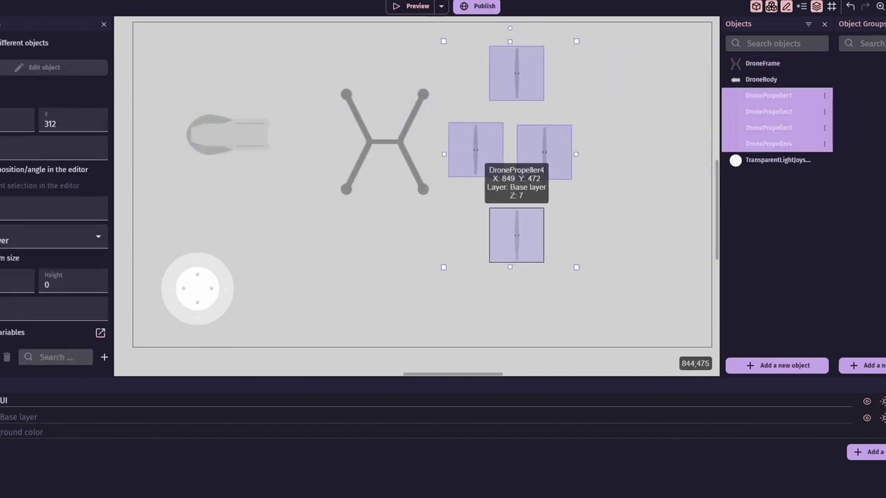
pyautogui.press('F5')
pyautogui.moveTo(195, 368)
pyautogui.mouseDown()
pyautogui.moveTo(230, 346)
pyautogui.moveTo(200, 327)
pyautogui.moveTo(164, 340)
pyautogui.moveTo(172, 380)
pyautogui.moveTo(198, 394)
pyautogui.moveTo(185, 395)
pyautogui.moveTo(234, 380)
pyautogui.moveTo(198, 371)
pyautogui.moveTo(221, 357)
pyautogui.moveTo(198, 340)
pyautogui.moveTo(172, 340)
pyautogui.moveTo(152, 370)
pyautogui.moveTo(169, 400)
pyautogui.moveTo(154, 381)
pyautogui.moveTo(162, 346)
pyautogui.mouseUp()
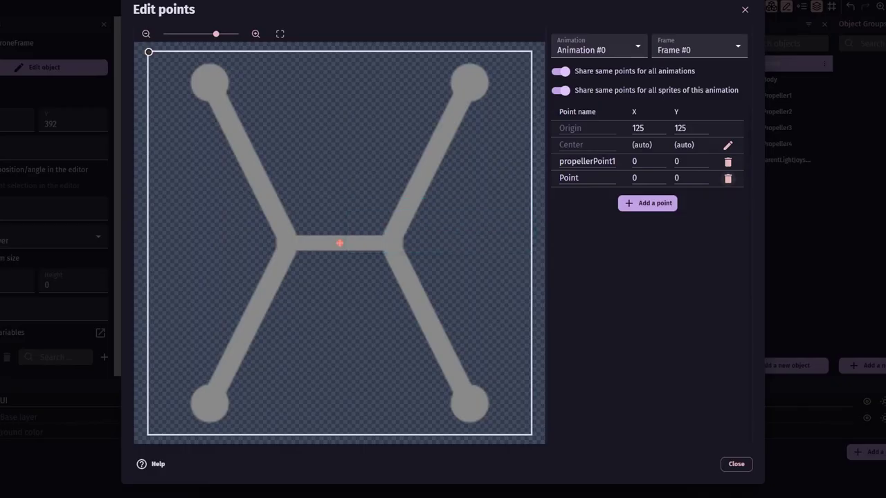
# Remove DroneFrame's extra point, add three new propeller points and begin editing propellerPoint1
pyautogui.click(728, 178)
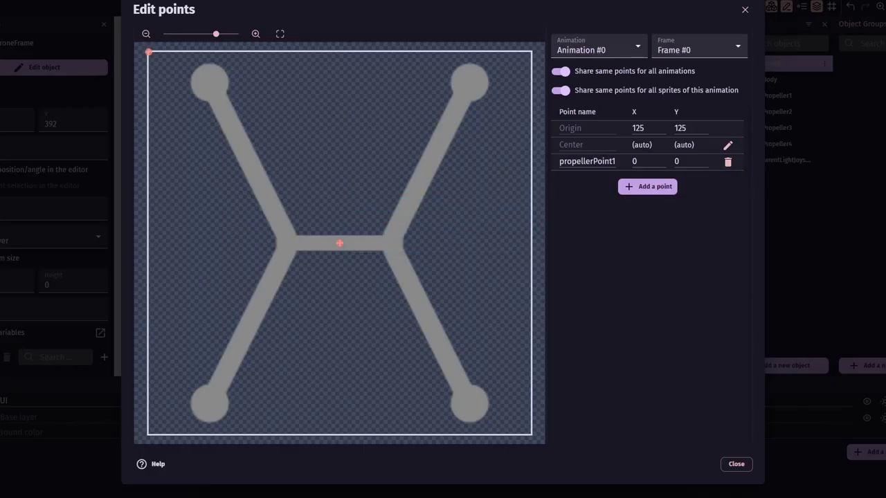
pyautogui.click(647, 186)
pyautogui.click(648, 203)
pyautogui.click(648, 219)
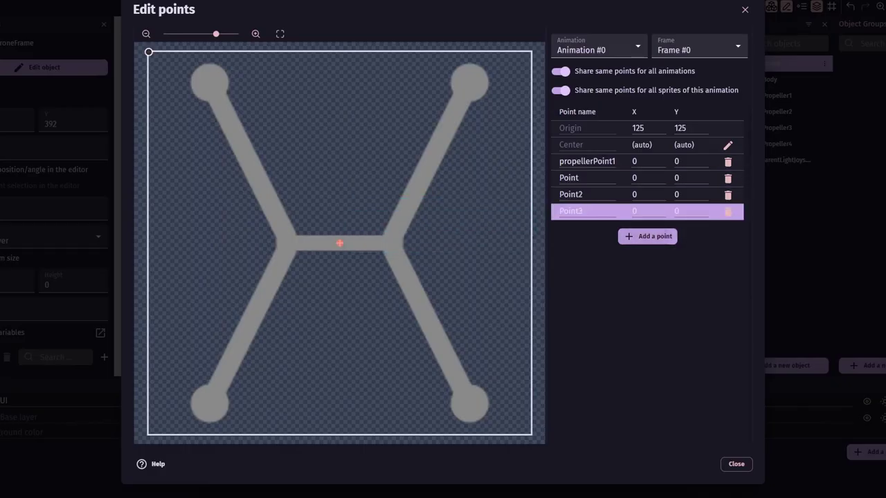
pyautogui.click(587, 162)
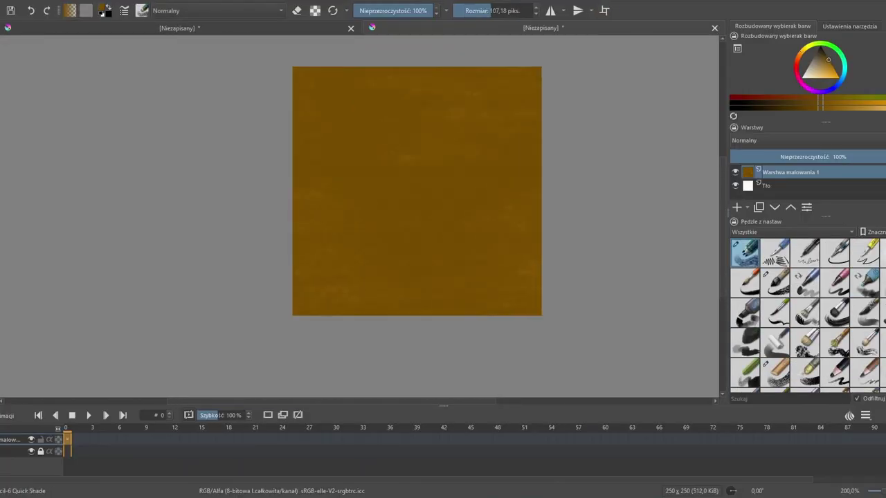
# Choose a fine pencil, add a paint layer, zoom in and draw the first horizontal brick line
pyautogui.click(775, 374)
pyautogui.press('+')
pyautogui.press('+')
pyautogui.press('Insert')
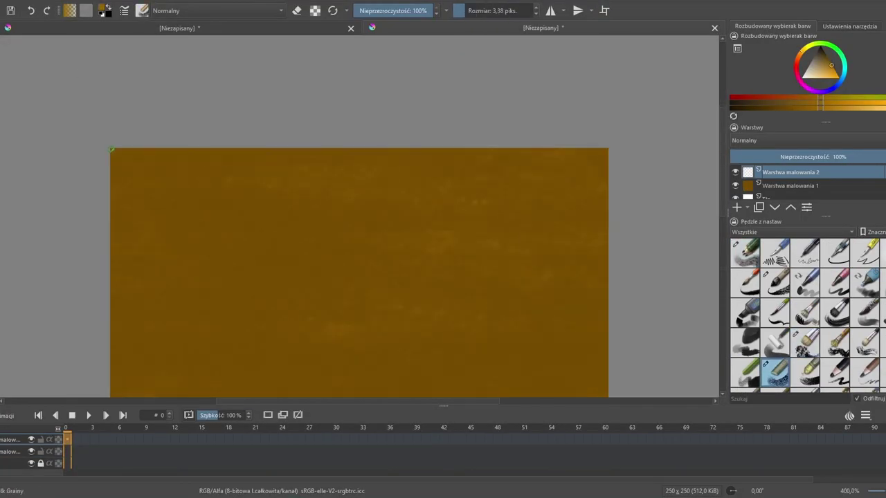
pyautogui.moveTo(111, 150)
pyautogui.mouseDown()
pyautogui.moveTo(459, 160)
pyautogui.moveTo(76, 162)
pyautogui.mouseUp()
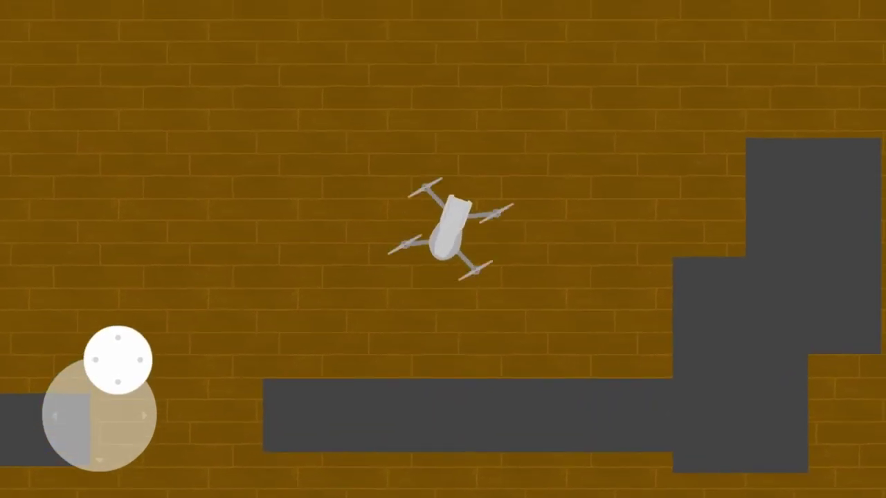
# Steer the drone around the brick floor with the joystick, turning it to fly left
pyautogui.moveTo(118, 359)
pyautogui.mouseDown()
pyautogui.moveTo(62, 370)
pyautogui.moveTo(44, 398)
pyautogui.mouseUp()
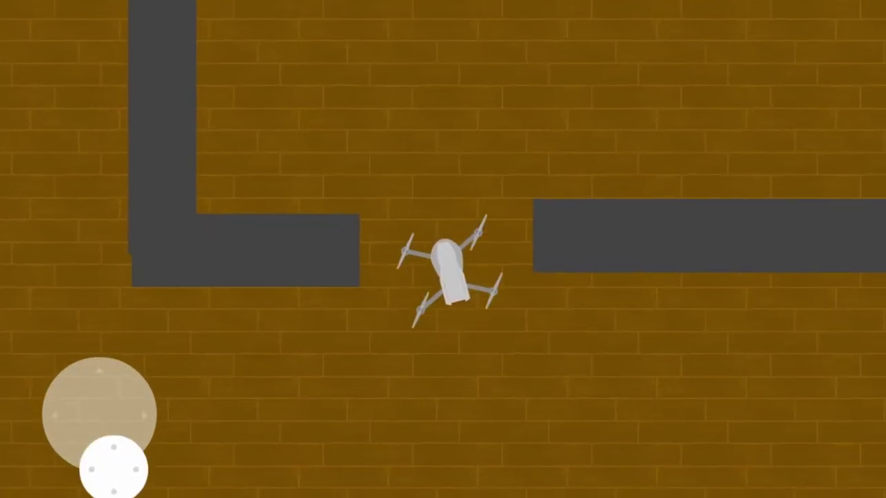
pyautogui.moveTo(113, 466)
pyautogui.mouseDown()
pyautogui.moveTo(89, 469)
pyautogui.moveTo(103, 404)
pyautogui.moveTo(77, 358)
pyautogui.moveTo(117, 358)
pyautogui.moveTo(76, 360)
pyautogui.moveTo(123, 362)
pyautogui.moveTo(110, 402)
pyautogui.moveTo(53, 447)
pyautogui.moveTo(117, 461)
pyautogui.moveTo(77, 404)
pyautogui.moveTo(83, 375)
pyautogui.moveTo(111, 368)
pyautogui.moveTo(95, 368)
pyautogui.mouseUp()
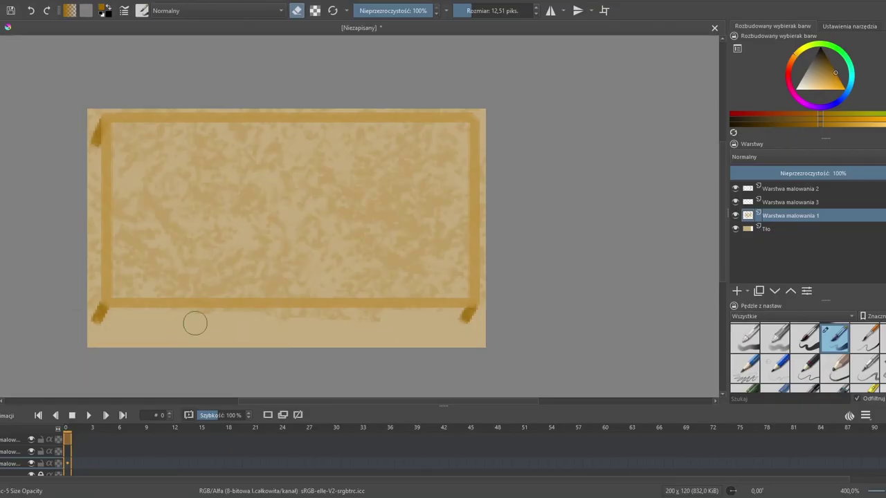
# Erase the strip below the table to transparency on the Tło layer
pyautogui.press('pagedown')
pyautogui.moveTo(311, 333)
pyautogui.mouseDown()
pyautogui.moveTo(459, 312)
pyautogui.moveTo(210, 332)
pyautogui.moveTo(409, 339)
pyautogui.moveTo(477, 291)
pyautogui.mouseUp()
pyautogui.keyDown('ctrl'); pyautogui.scroll(4, 477, 291); pyautogui.keyUp('ctrl')
pyautogui.hotkey('ctrl', 'w')
pyautogui.press('Escape')
pyautogui.moveTo(415, 276)
pyautogui.mouseDown(button='middle')
pyautogui.moveTo(346, 208)
pyautogui.moveTo(346, 388)
pyautogui.moveTo(692, 388)
pyautogui.moveTo(340, 316)
pyautogui.moveTo(362, 205)
pyautogui.moveTo(618, 247)
pyautogui.moveTo(45, 77)
pyautogui.moveTo(396, 283)
pyautogui.mouseUp(button='middle')
# On Warstwa malowania 3, touch up the table's bottom-right leg with a smaller brush
pyautogui.press('pageup')
pyautogui.press('pageup')
pyautogui.press('pageup')
pyautogui.keyDown('ctrl'); pyautogui.scroll(1, 45, 78); pyautogui.keyUp('ctrl')
pyautogui.keyDown('ctrl'); pyautogui.scroll(-1, 380, 208); pyautogui.keyUp('ctrl')
pyautogui.press('pagedown')
pyautogui.press('[')
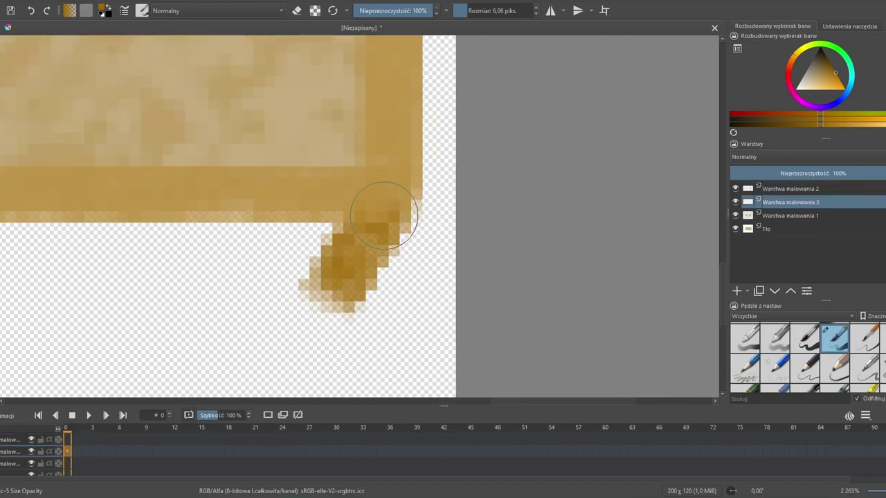
pyautogui.moveTo(380, 208)
pyautogui.mouseDown(button='middle')
pyautogui.moveTo(346, 178)
pyautogui.moveTo(362, 223)
pyautogui.moveTo(419, 284)
pyautogui.mouseUp(button='middle')
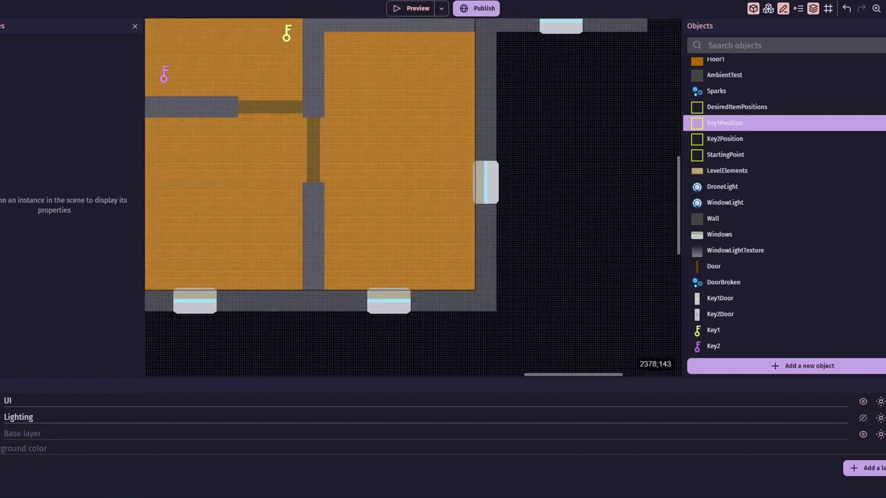
# Inspect the Key2Position marker, a LevelElements furniture piece and the Key1Position marker
pyautogui.click(725, 138)
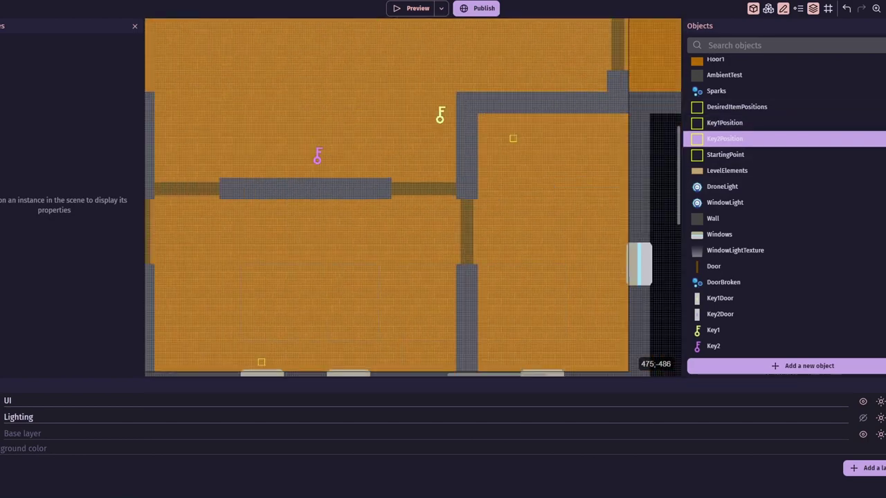
pyautogui.scroll(-5, 413, 197)
pyautogui.scroll(8, 413, 197)
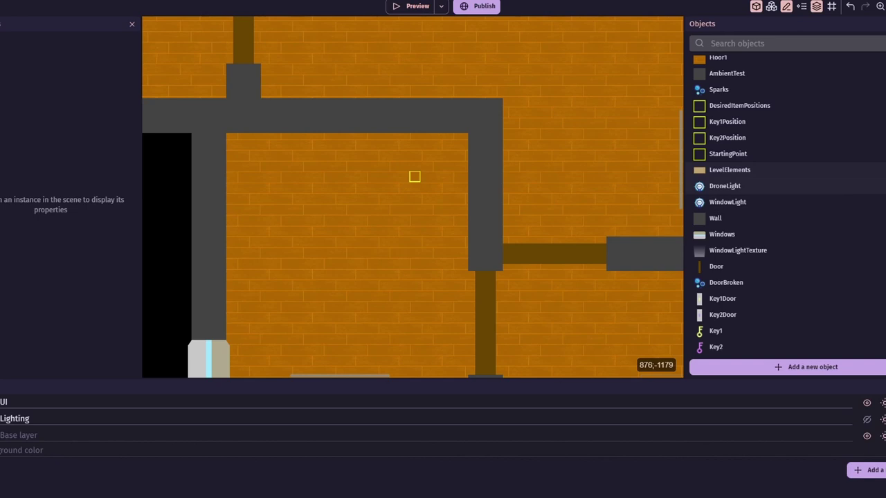
pyautogui.click(458, 146)
pyautogui.hscroll(-5, 228, 178)
pyautogui.scroll(3, 228, 178)
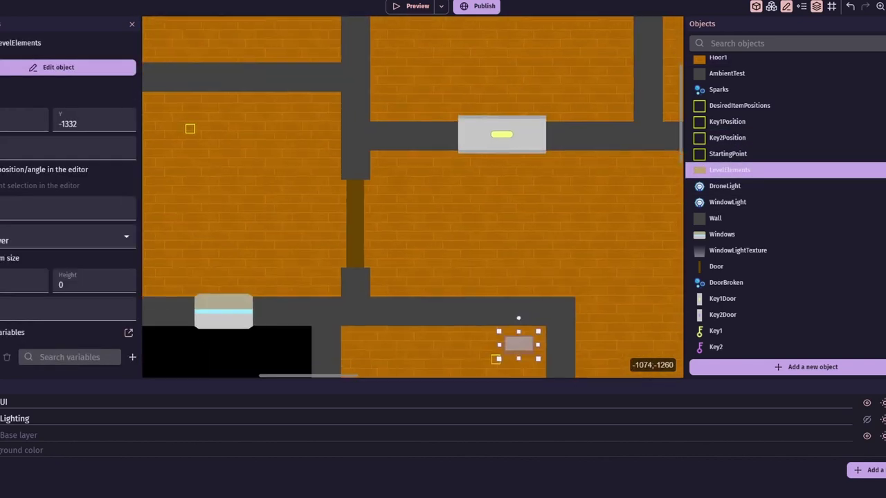
pyautogui.click(251, 120)
pyautogui.scroll(-5, 250, 121)
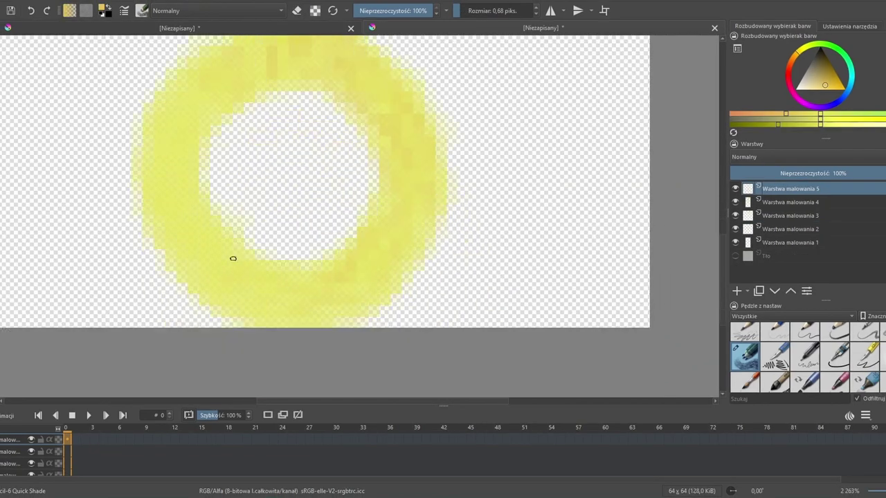
# Zoom out from the yellow key sprite
pyautogui.scroll(-2, 352, 218)
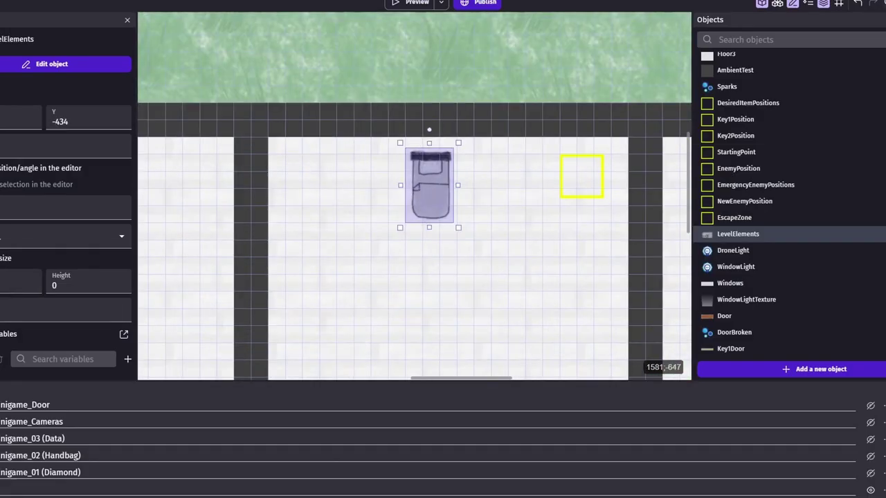
# Select the small bedside piece next to the bed in the bedroom
pyautogui.scroll(-2, 435, 152)
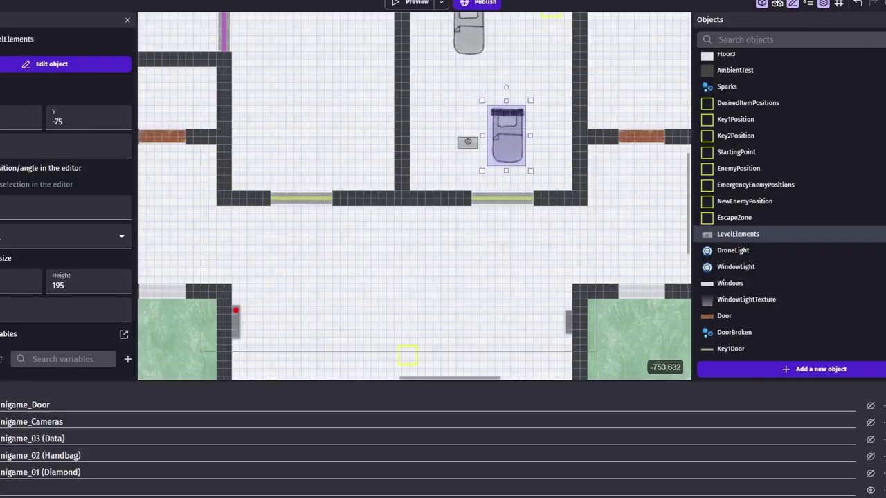
pyautogui.click(337, 116)
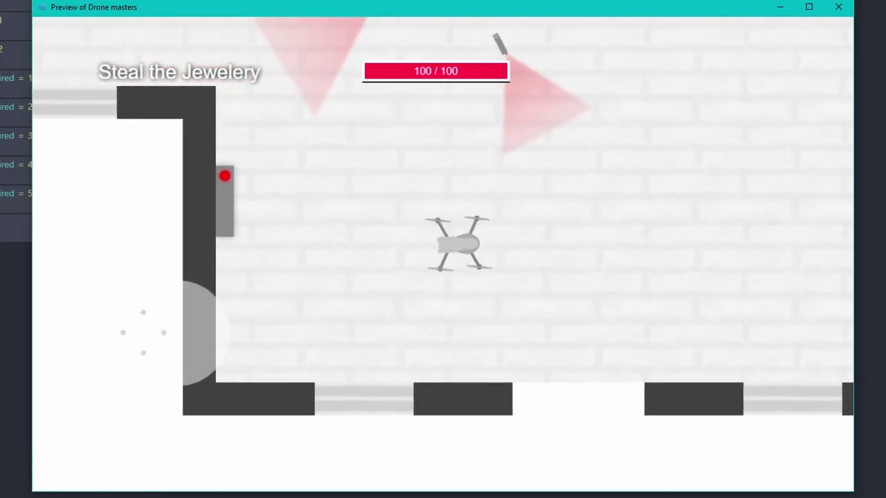
# Fly to the red wall button to start the shape puzzle, then fly right to open the slider puzzle
pyautogui.press('Left')
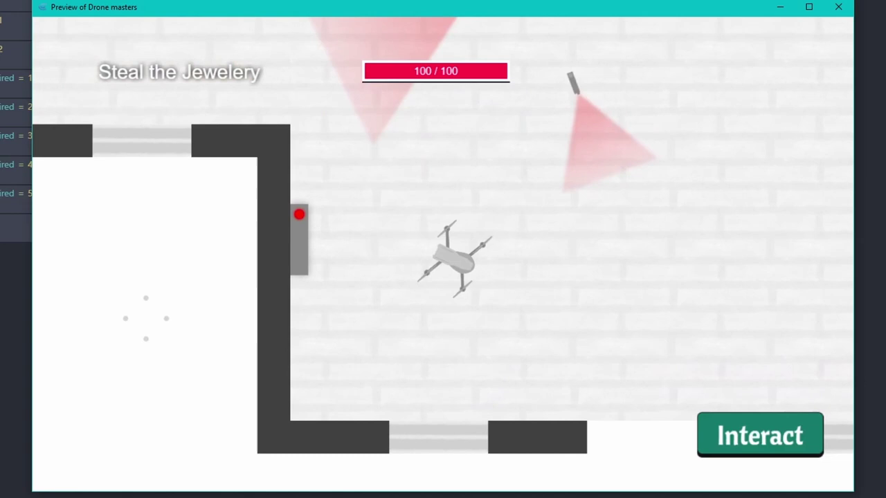
pyautogui.press('e')
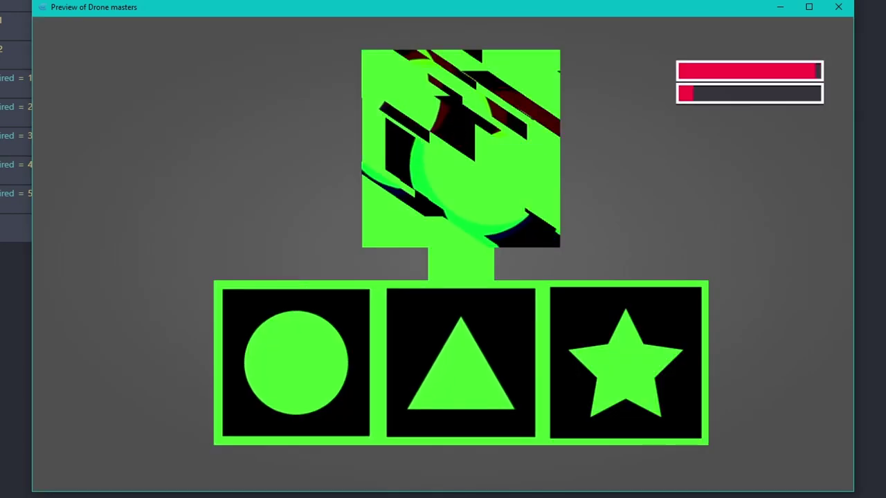
pyautogui.press('Right')
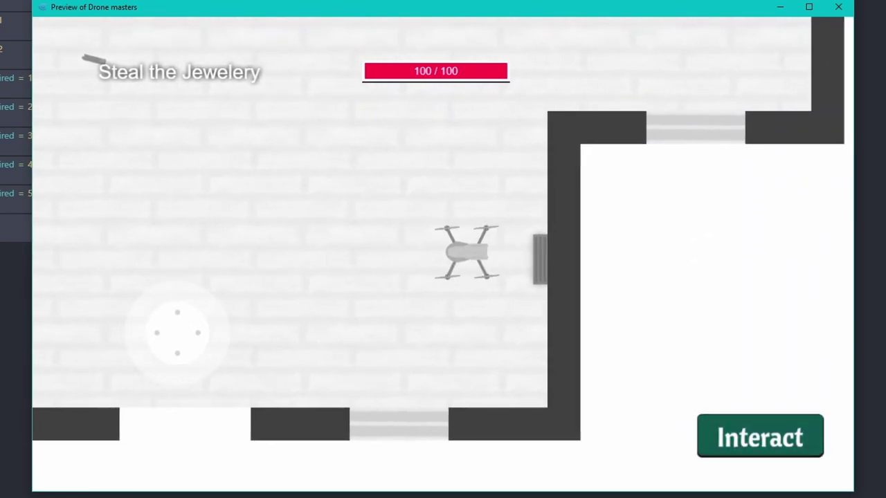
pyautogui.press('e')
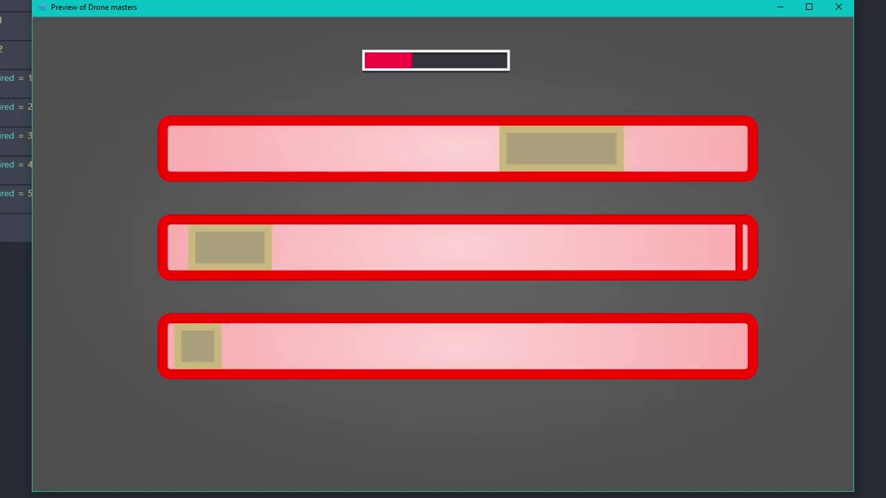